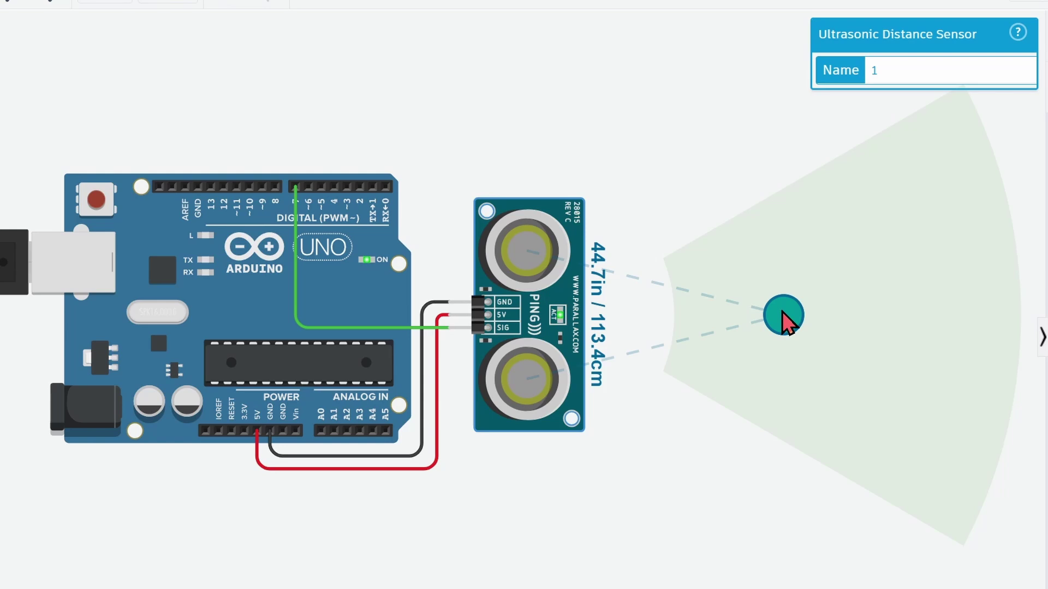
Drag the ultrasonic sensor's target so the measured distance reads 23.6 in
drag(781, 312, 724, 320)
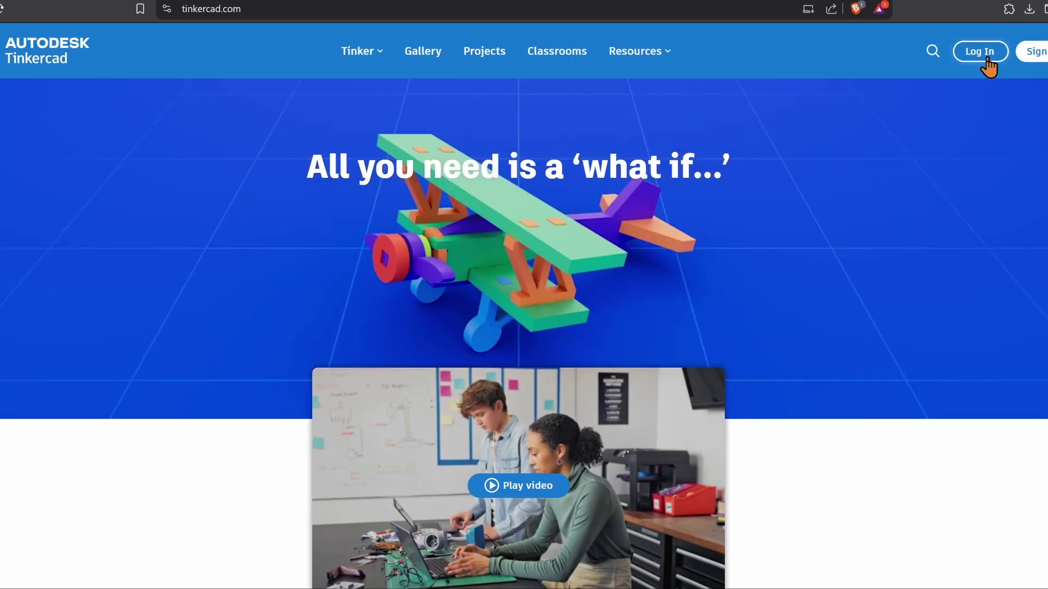
Sign in to Tinkercad with a personal Google account and open the Create menu
click(985, 55)
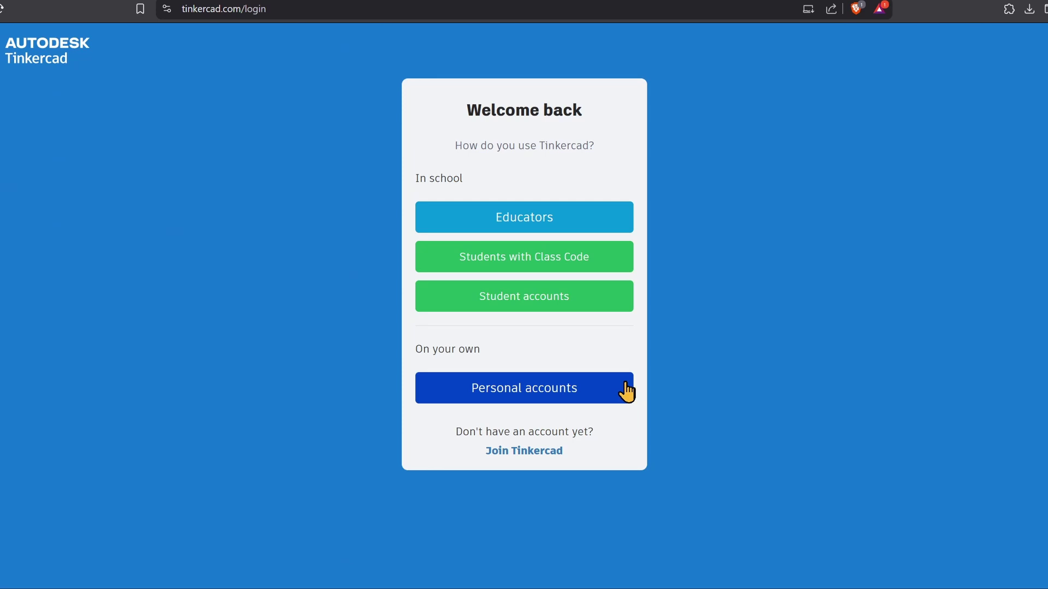
click(604, 394)
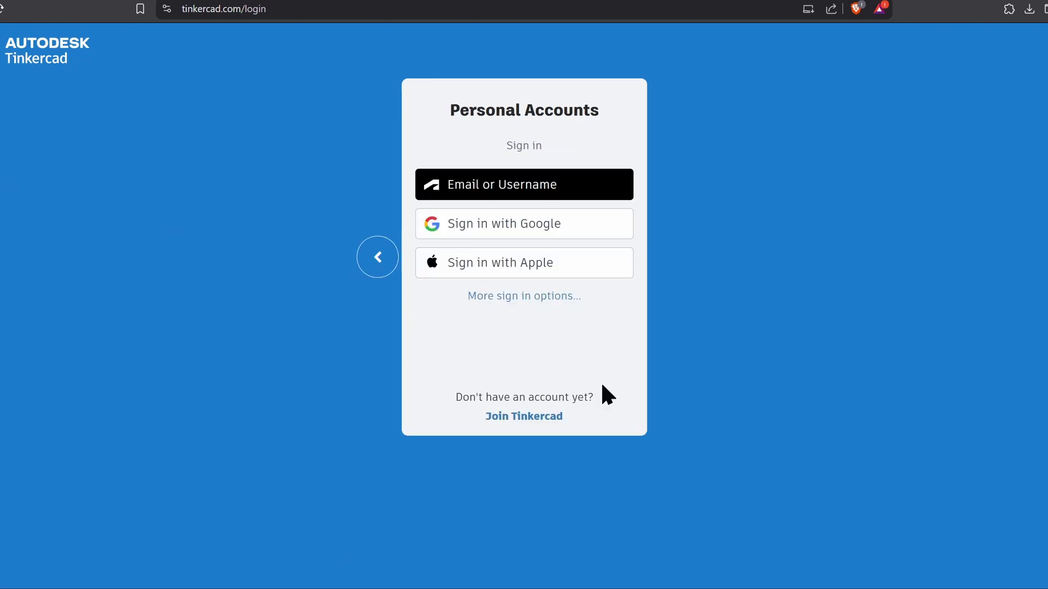
click(550, 237)
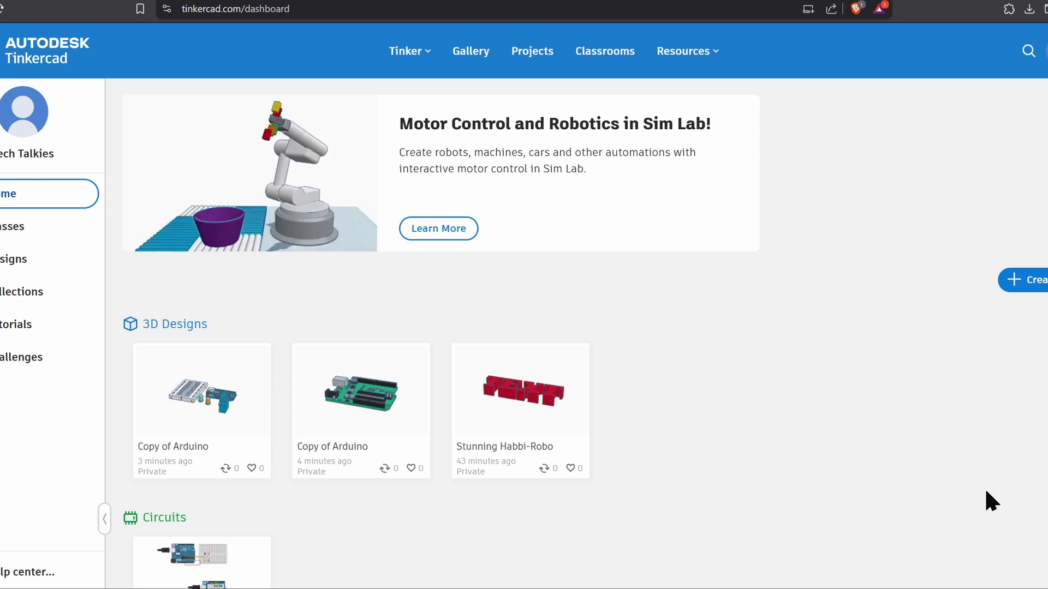
click(1022, 282)
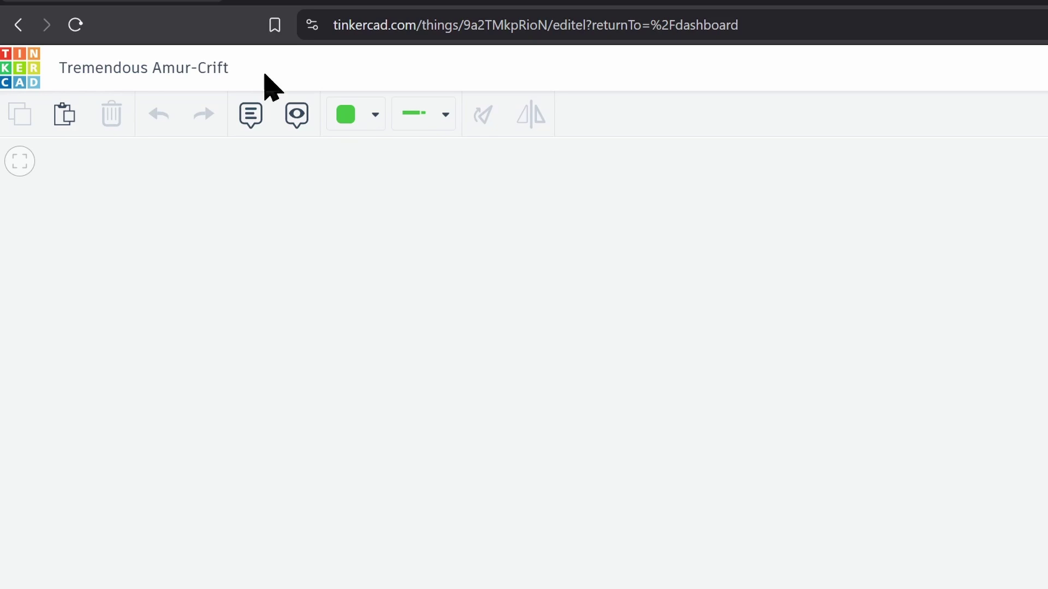
Retitle the new circuit project and drop an Arduino Uno R3 onto the workplane
drag(60, 68, 222, 89)
click(160, 82)
click(160, 82)
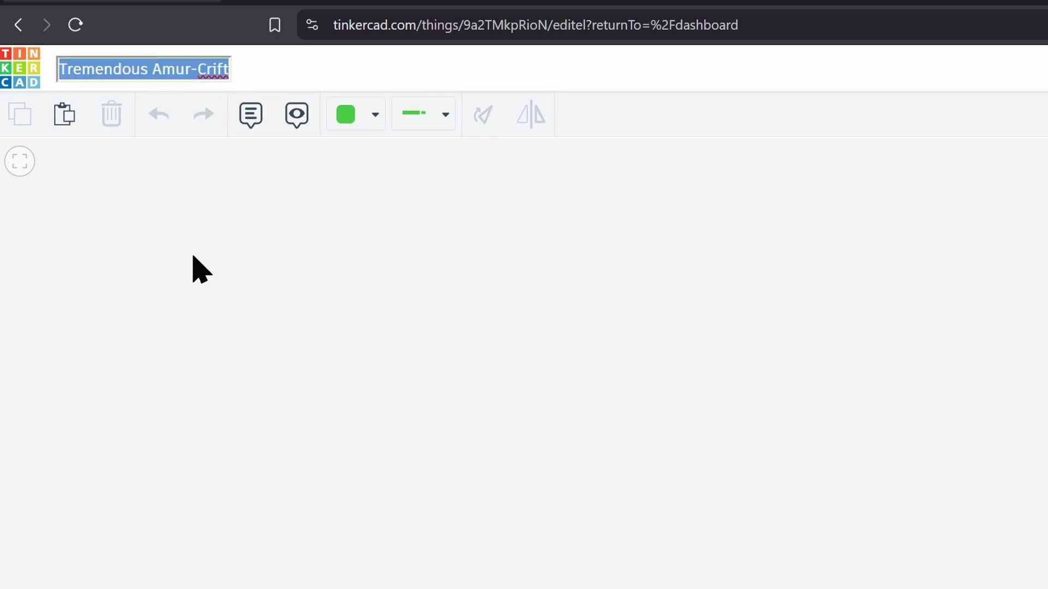
text(Ar)
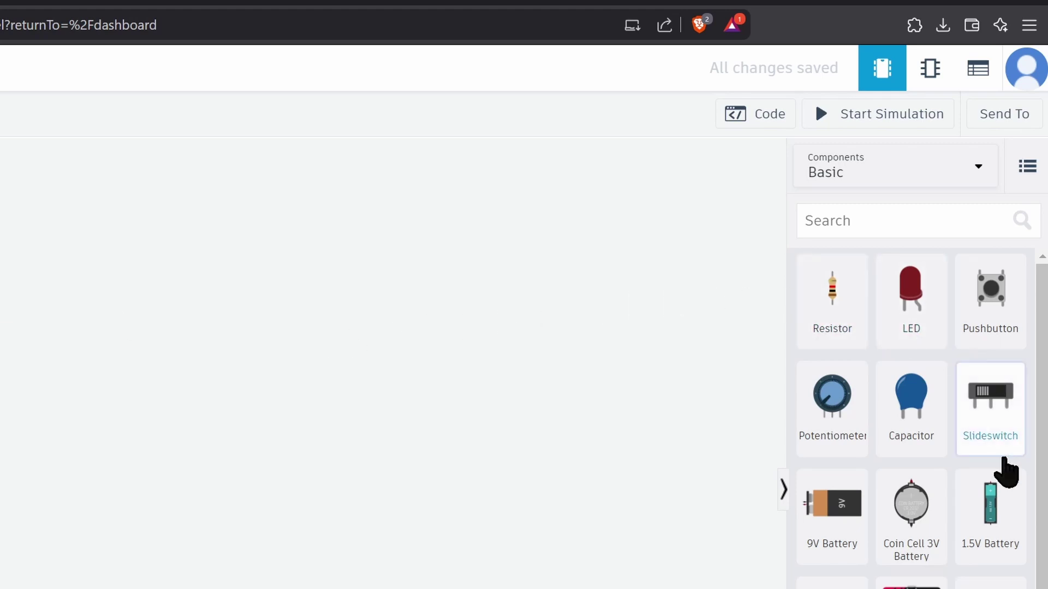
scroll(928, 491, down, 2)
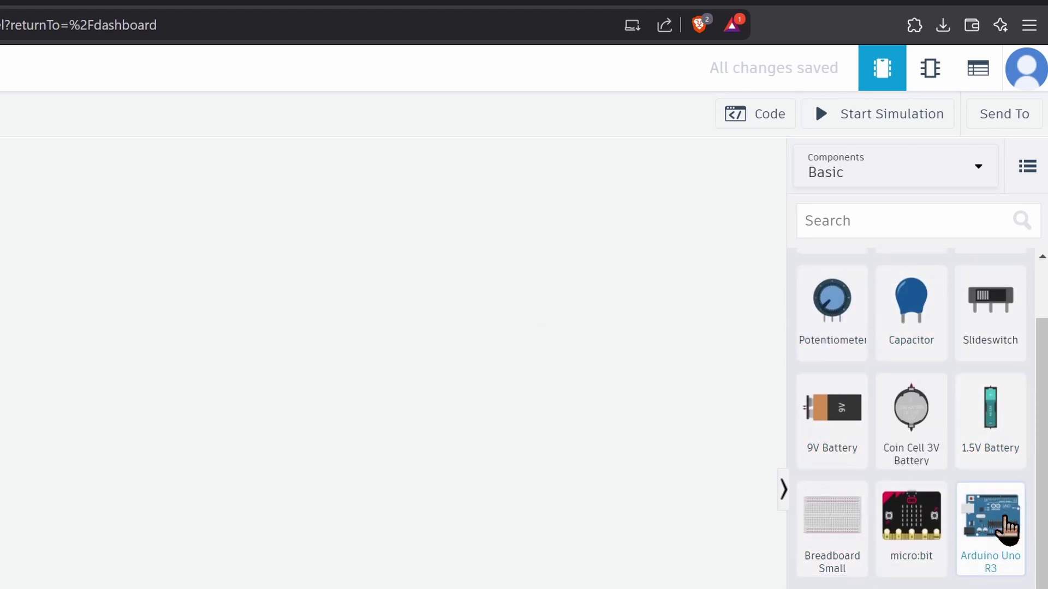
drag(1006, 554, 168, 458)
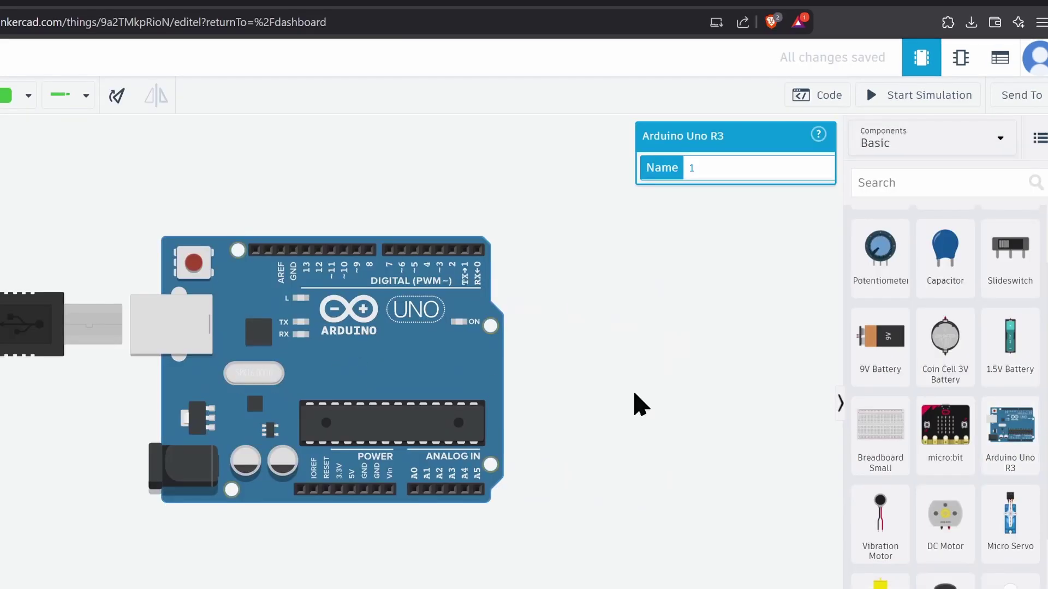
Place a resistor above the Arduino, shifting the view to make room
click(753, 338)
scroll(908, 276, up, 2)
drag(908, 275, 320, 207)
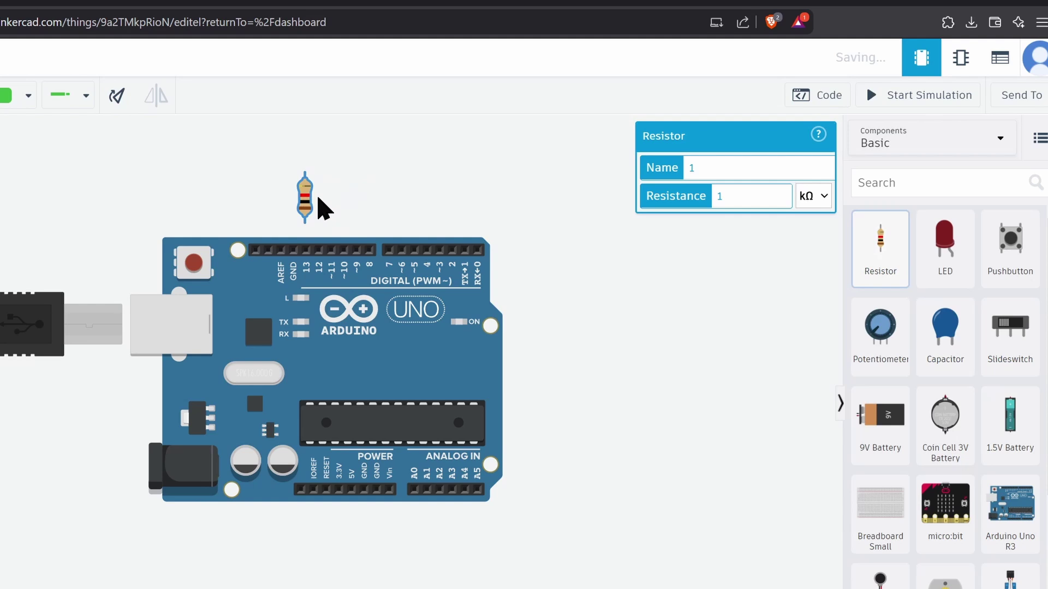
drag(556, 320, 537, 387)
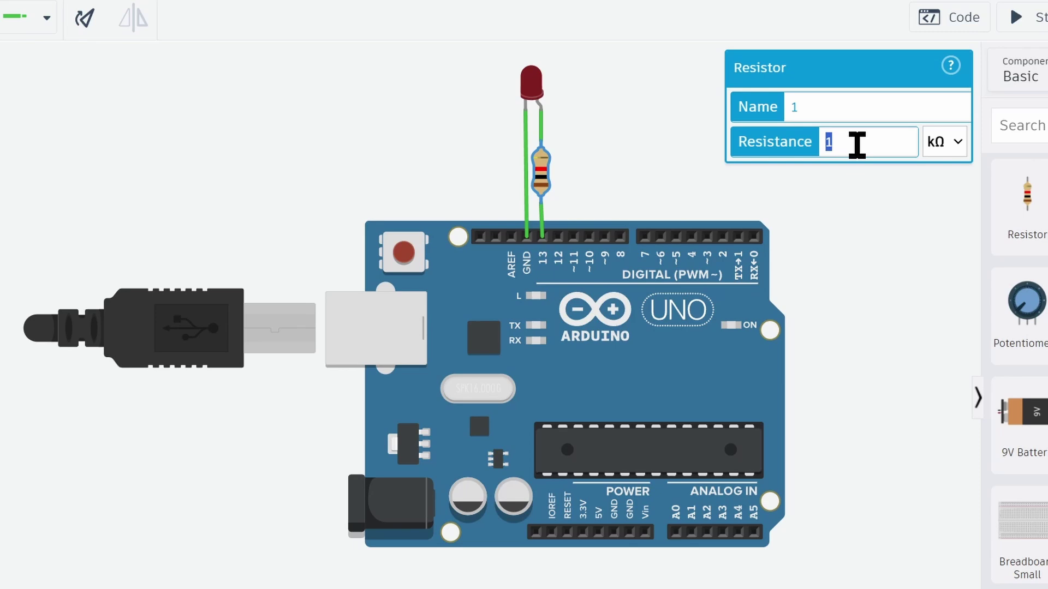
Set the resistor to 220 Ω and change the LED colour to green
text(220)
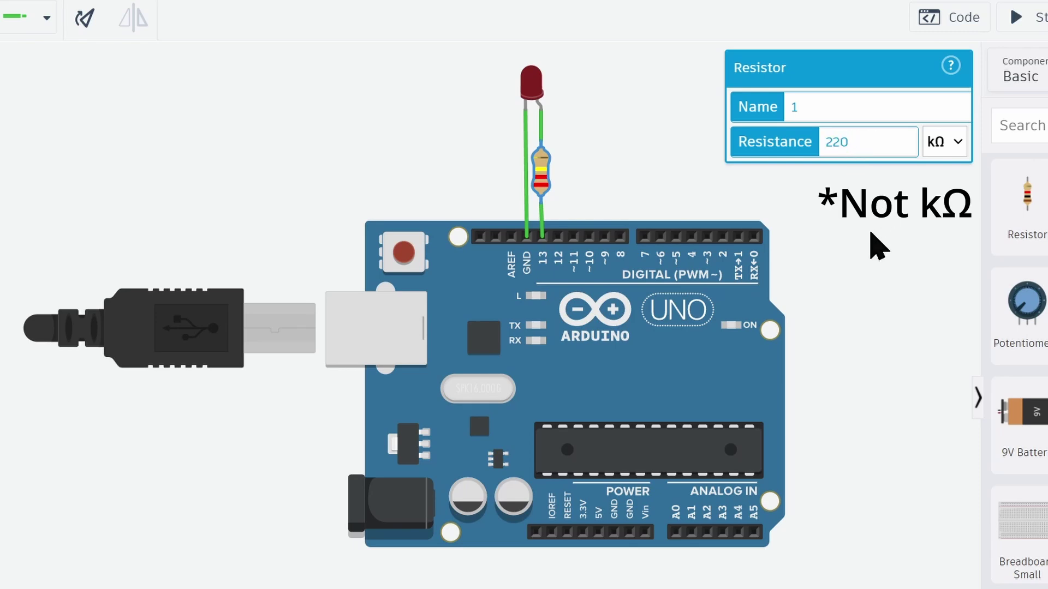
click(535, 89)
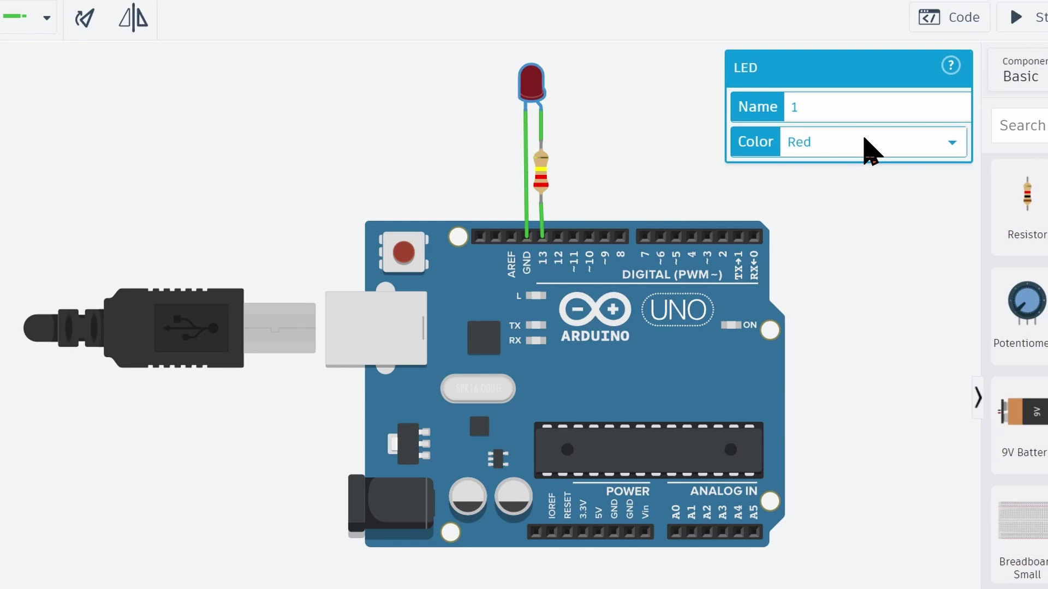
click(873, 173)
click(900, 328)
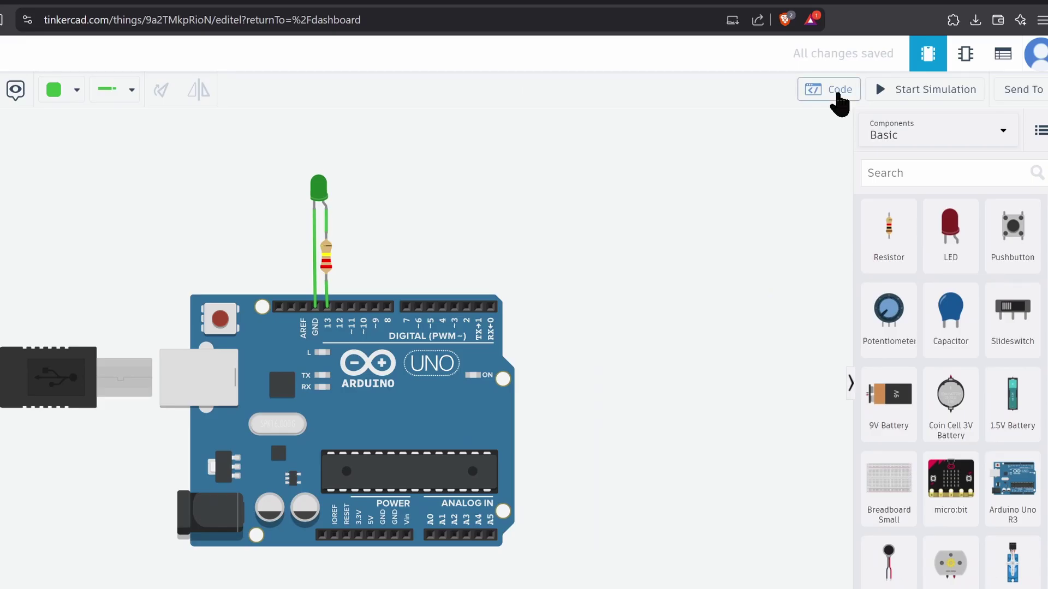
Open the Arduino code panel and reposition the on start and forever blocks
click(964, 26)
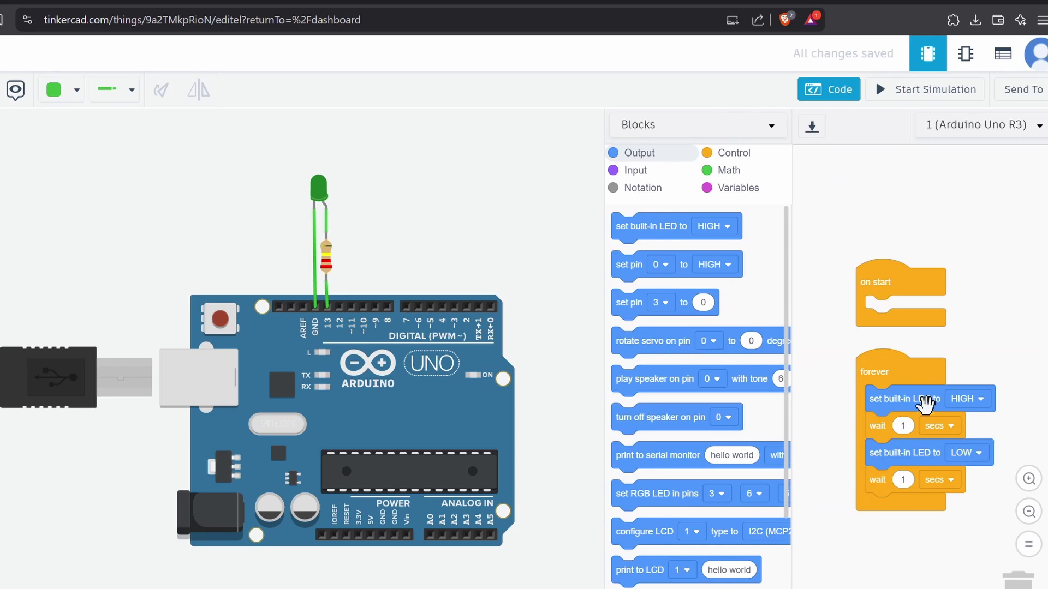
mouse_move(874, 368)
mouse_down()
mouse_move(905, 365)
mouse_move(871, 371)
mouse_up()
drag(891, 279, 884, 274)
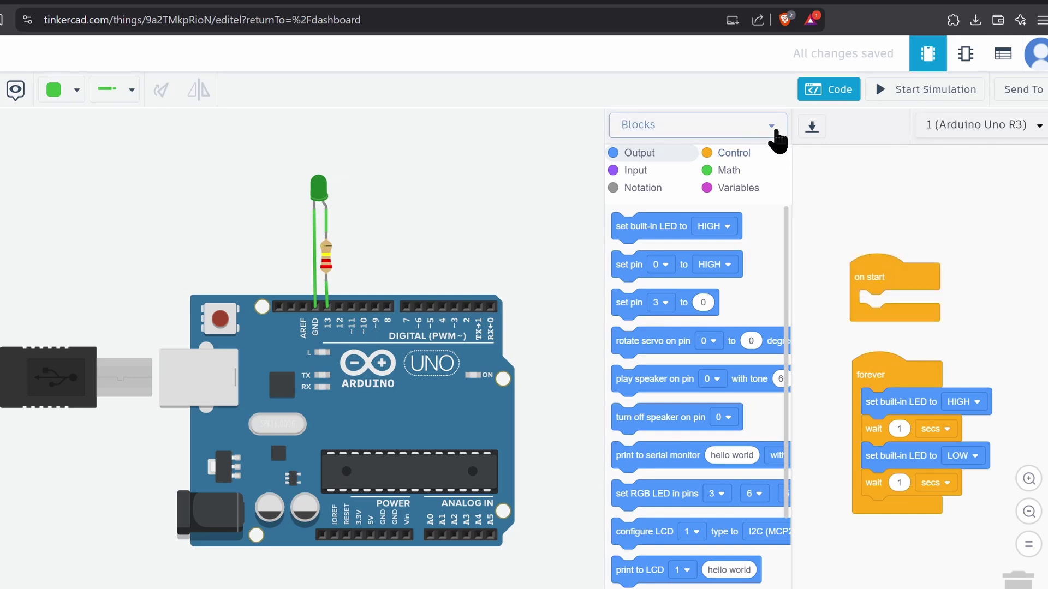
Convert the code from Blocks to Text, revealing the C++ blink program
click(774, 133)
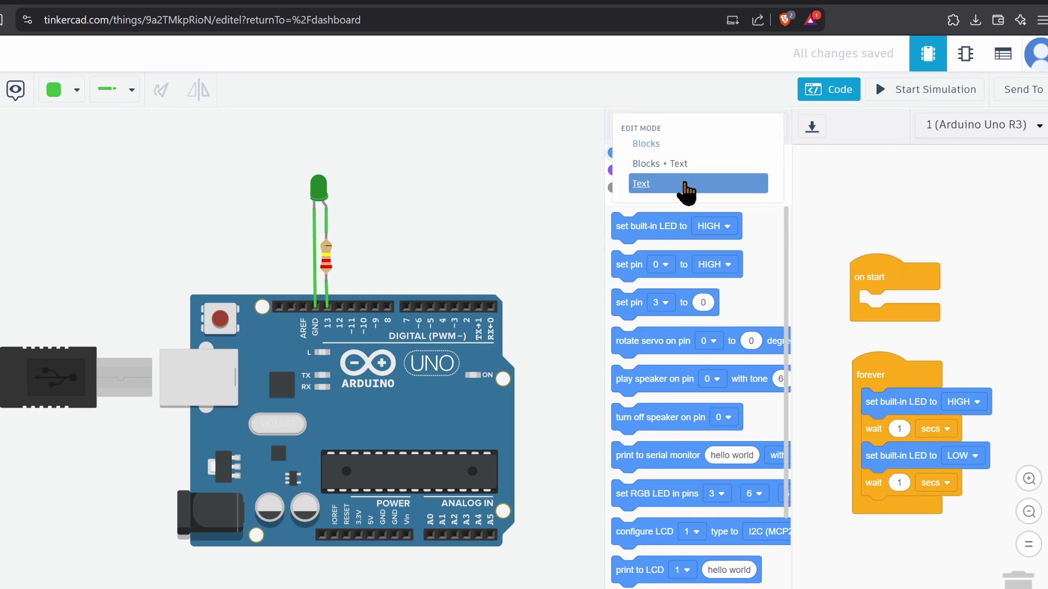
click(686, 187)
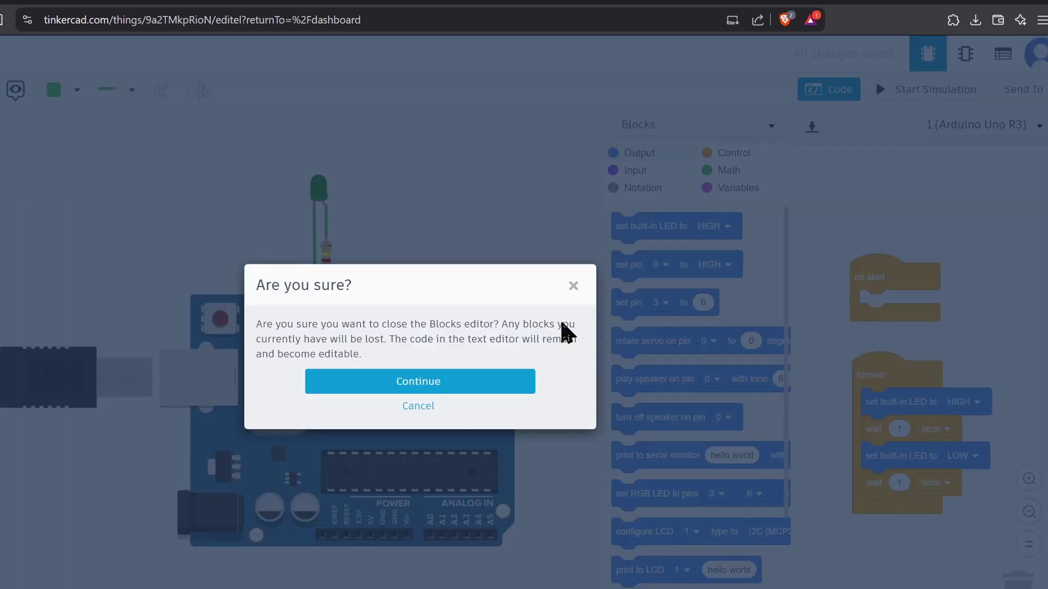
click(487, 389)
drag(793, 426, 581, 141)
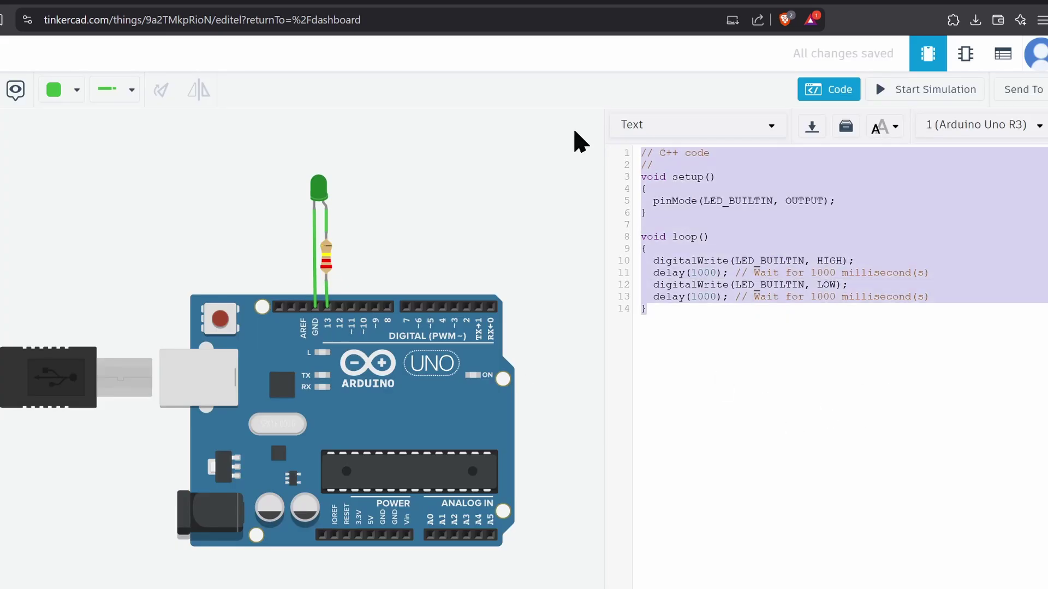
click(851, 381)
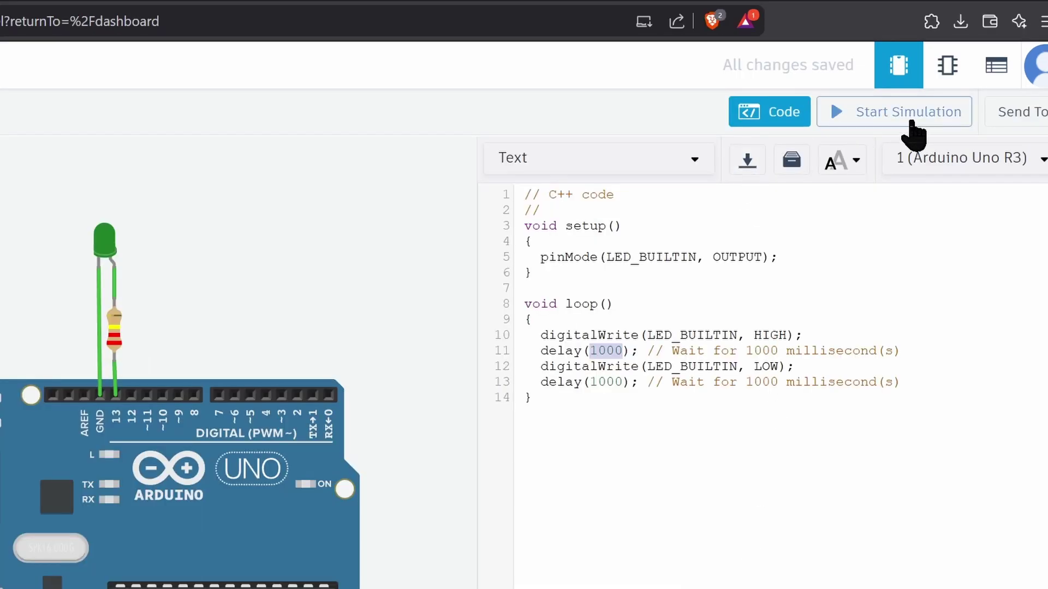
Run the simulation, set resistance to 0 kΩ, and read the LED's 53.5 mA overcurrent warning
click(938, 96)
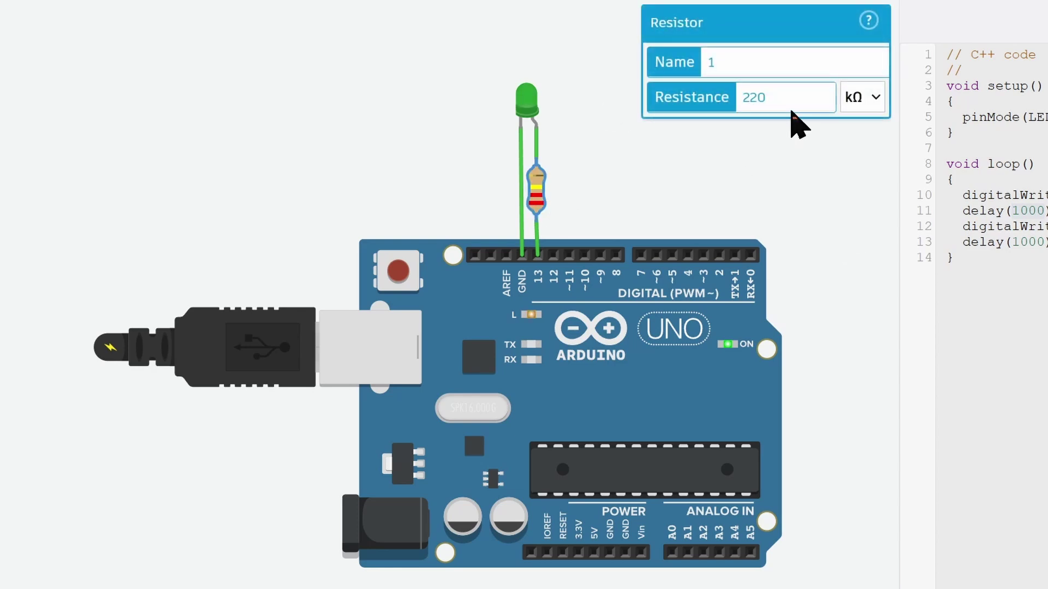
click(792, 103)
text(0)
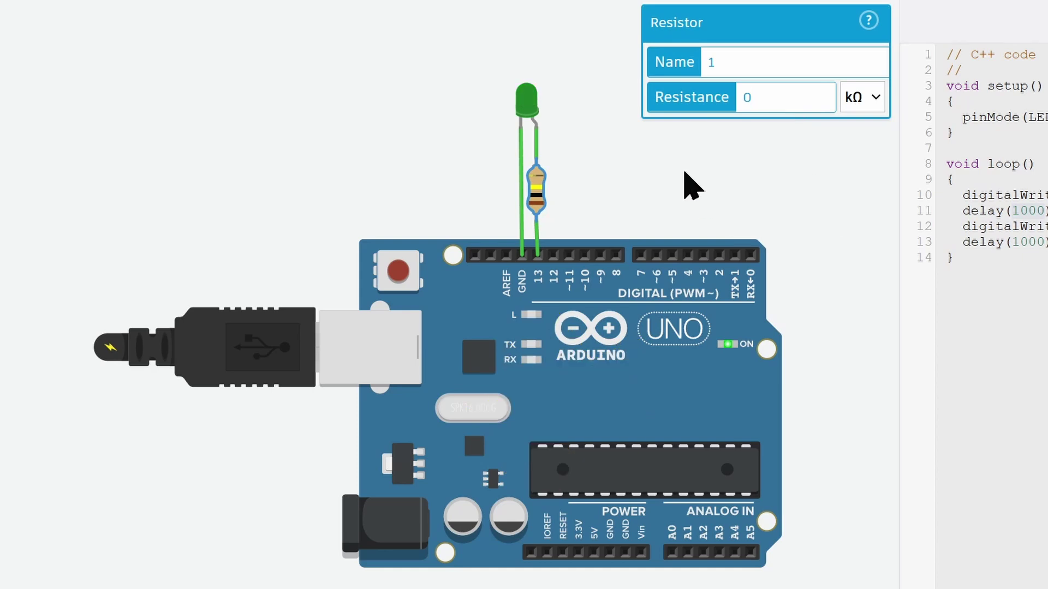
mouse_move(533, 106)
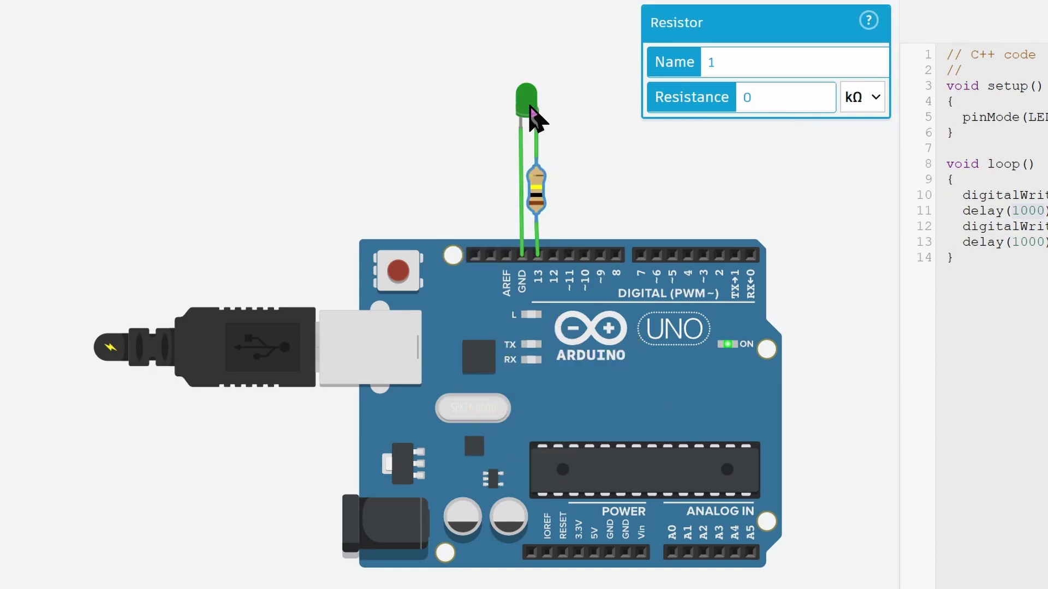
mouse_move(546, 86)
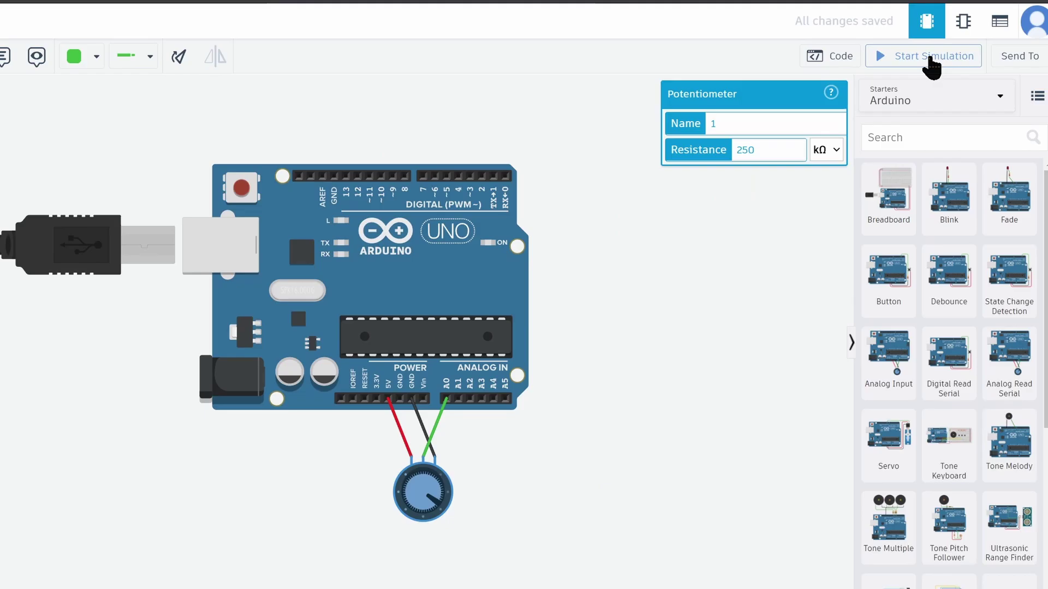
Simulate the potentiometer circuit, enlarge the Serial Monitor, and turn the knob to raise readings
click(931, 61)
click(864, 57)
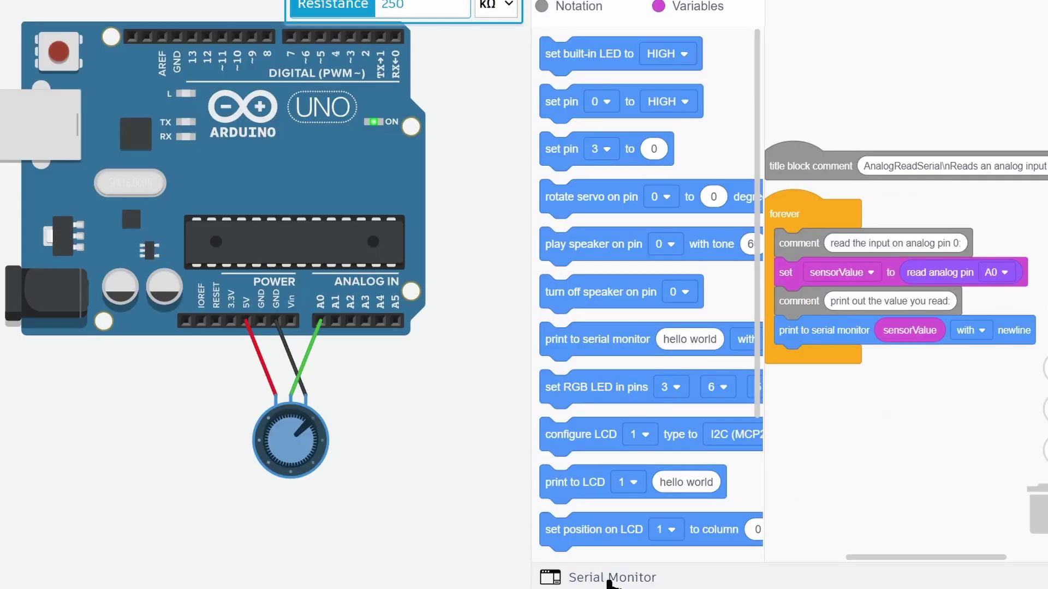
click(647, 588)
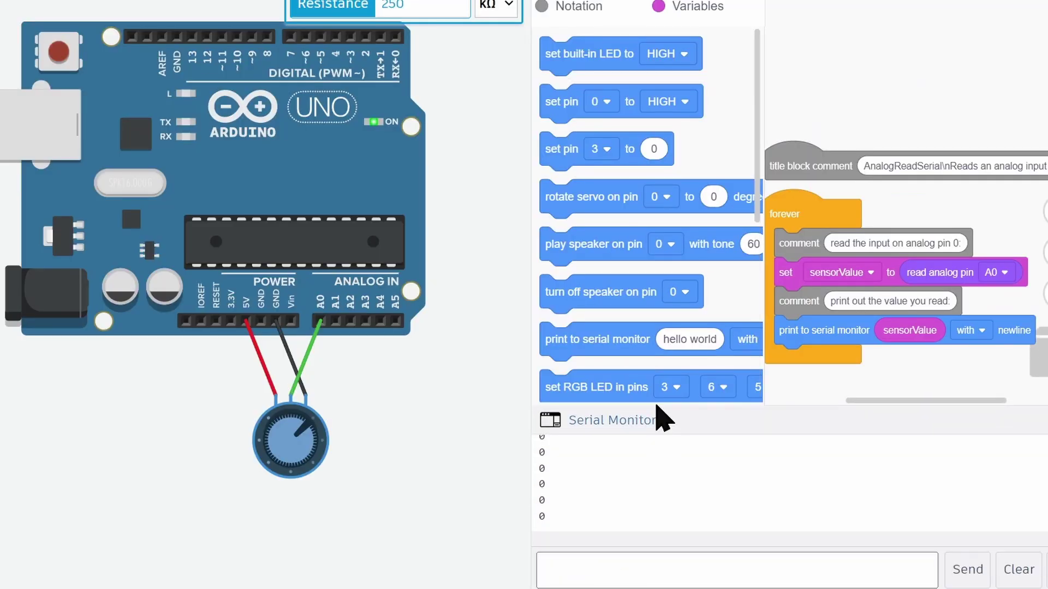
drag(660, 408, 682, 250)
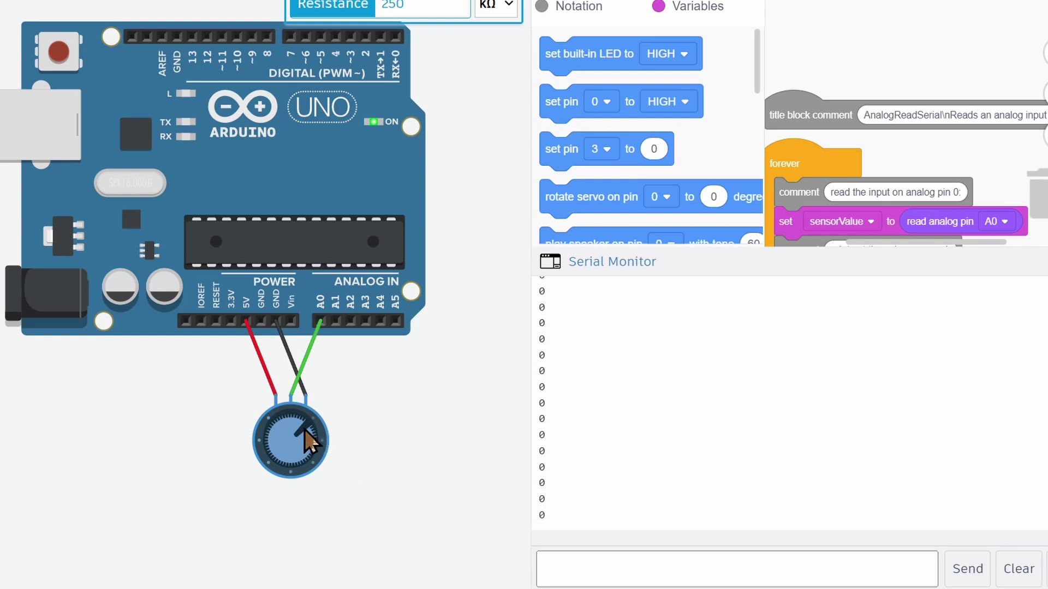
drag(305, 431, 268, 437)
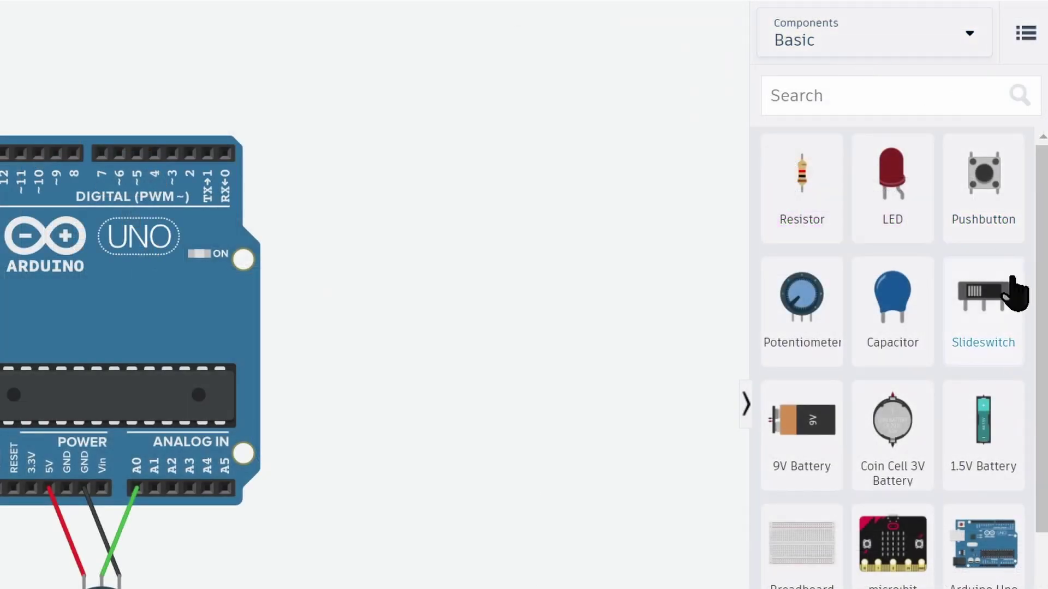
Switch the parts library to Starters > Arduino and scroll through the starter circuits
scroll(893, 355, down, 5)
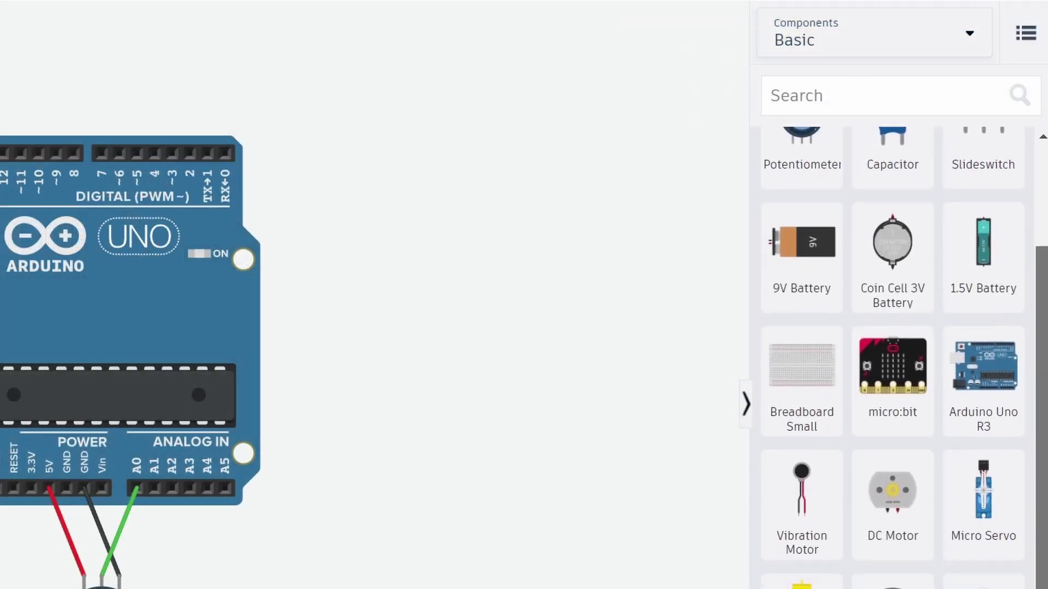
scroll(893, 355, down, 4)
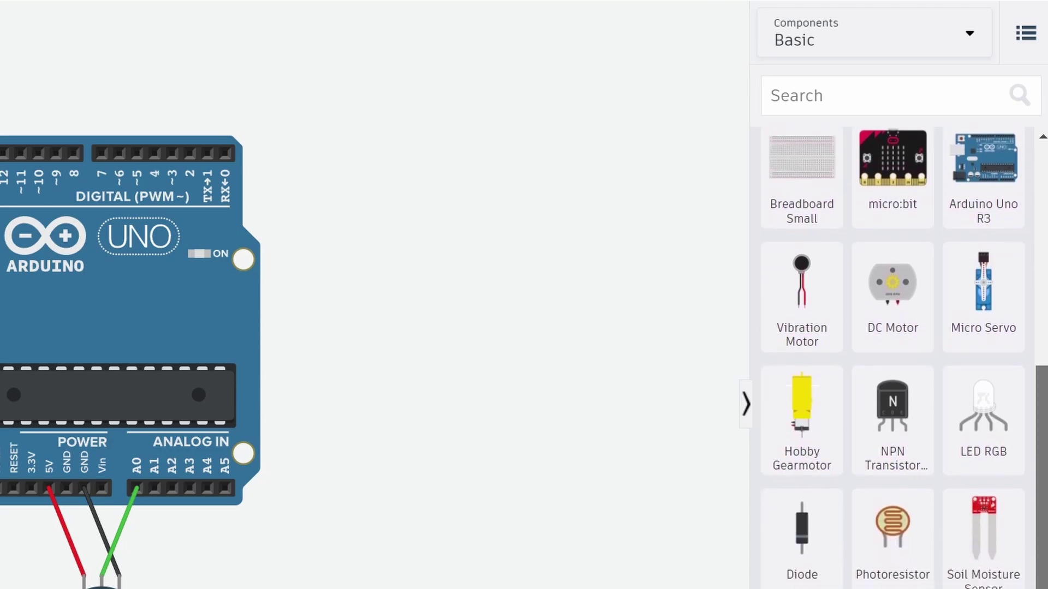
click(891, 48)
click(892, 164)
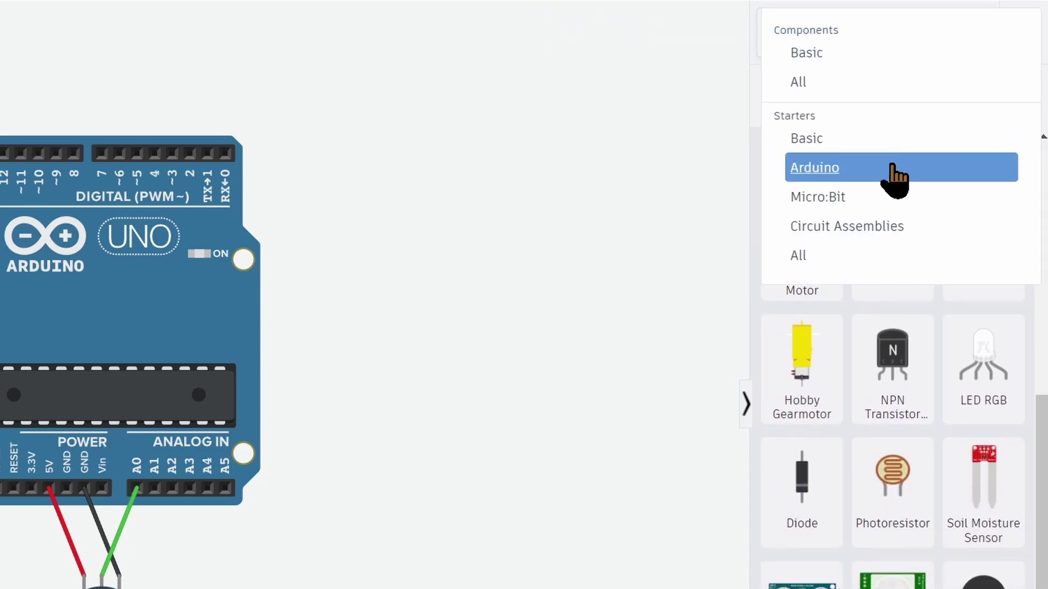
scroll(966, 246, down, 1)
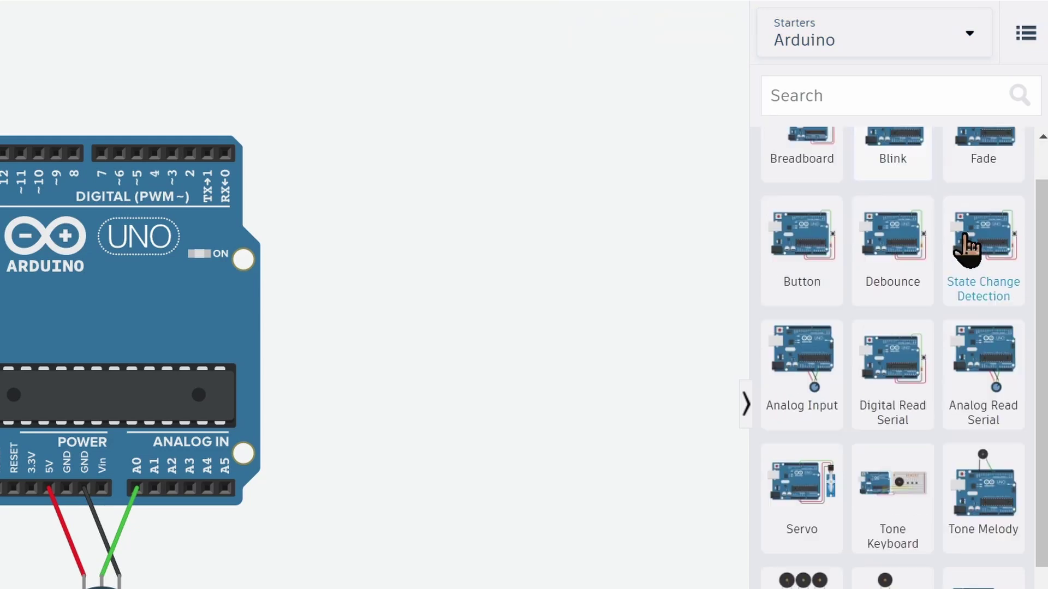
scroll(967, 249, down, 7)
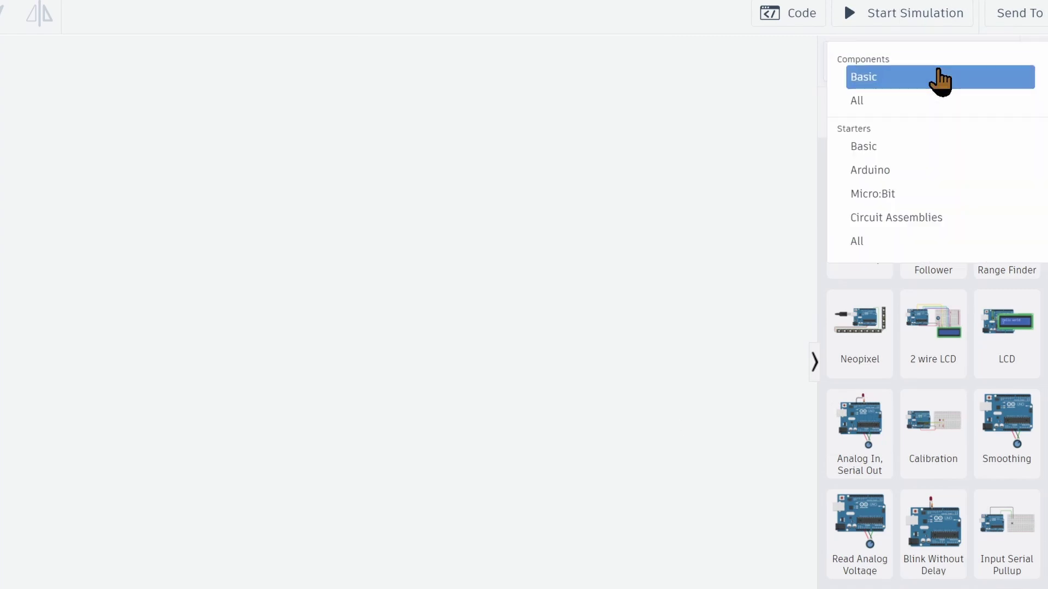
Place the micro:bit Light starter, simulate it, and raise its temperature to 41°C
click(958, 203)
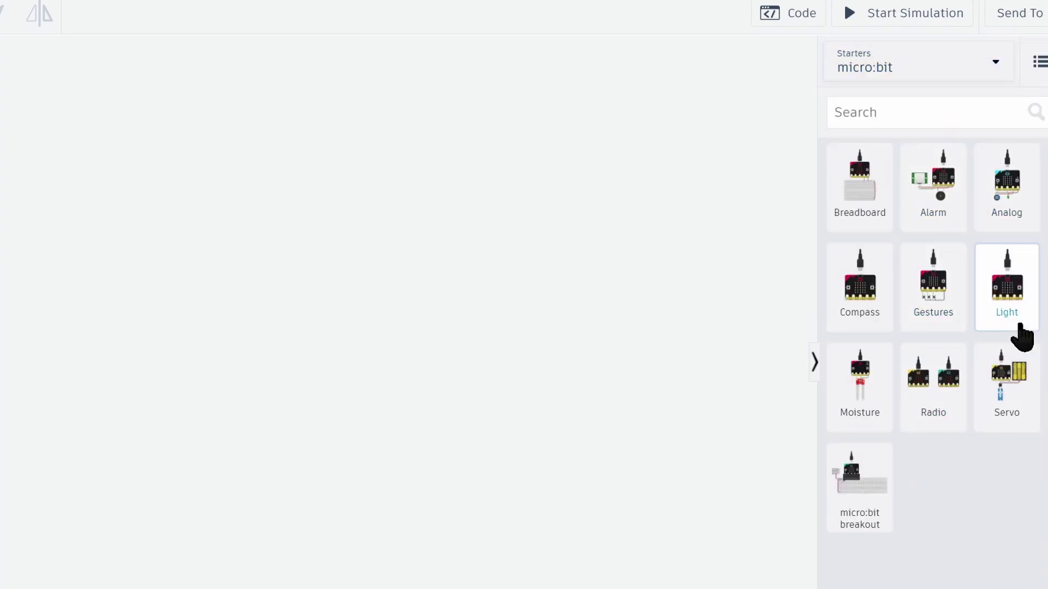
drag(1021, 335, 325, 344)
click(549, 368)
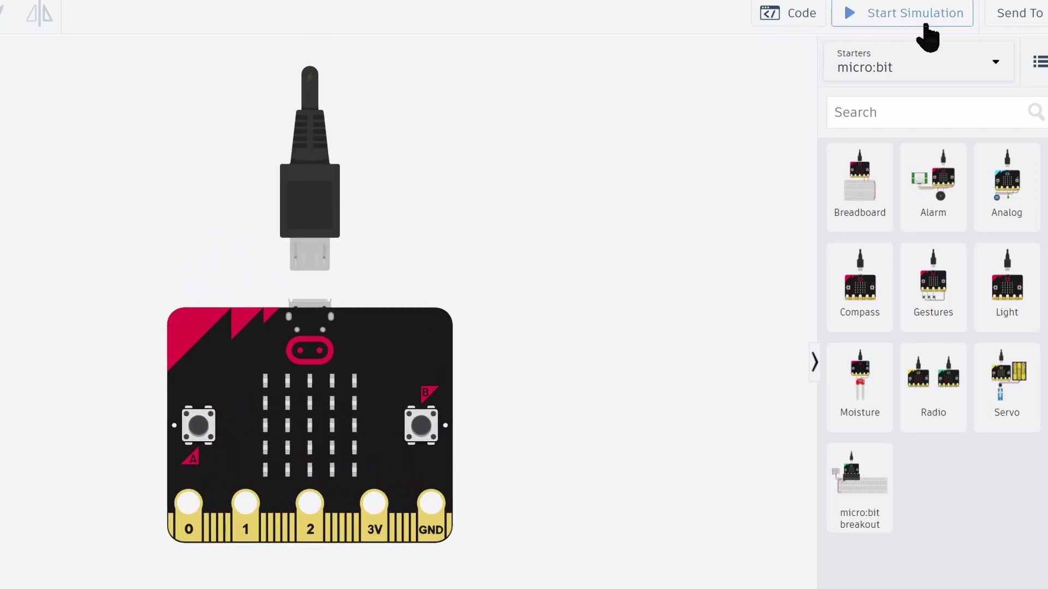
drag(637, 344, 644, 206)
scroll(461, 429, down, 2)
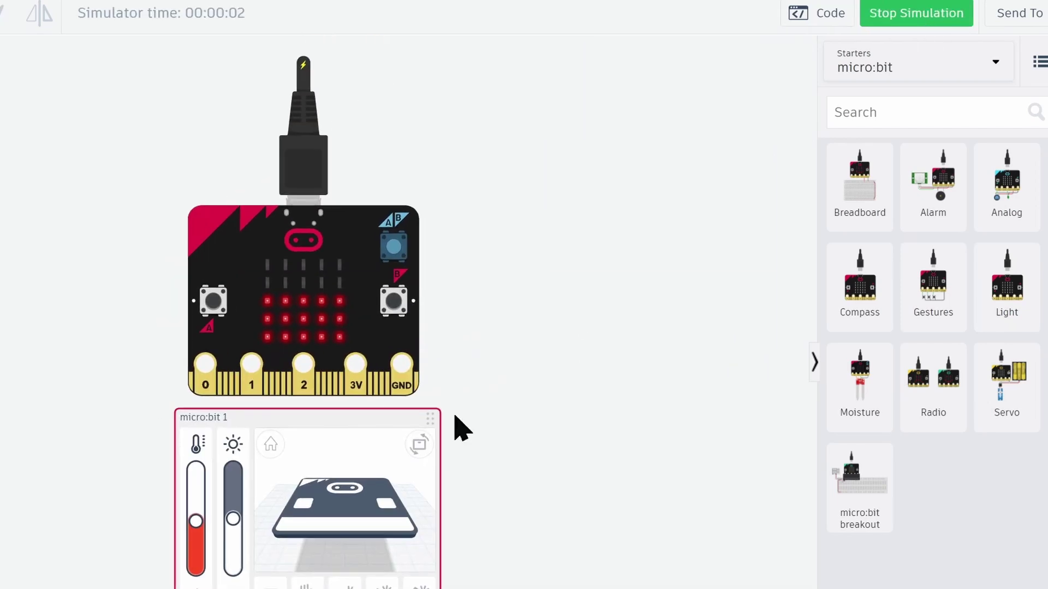
drag(195, 527, 201, 496)
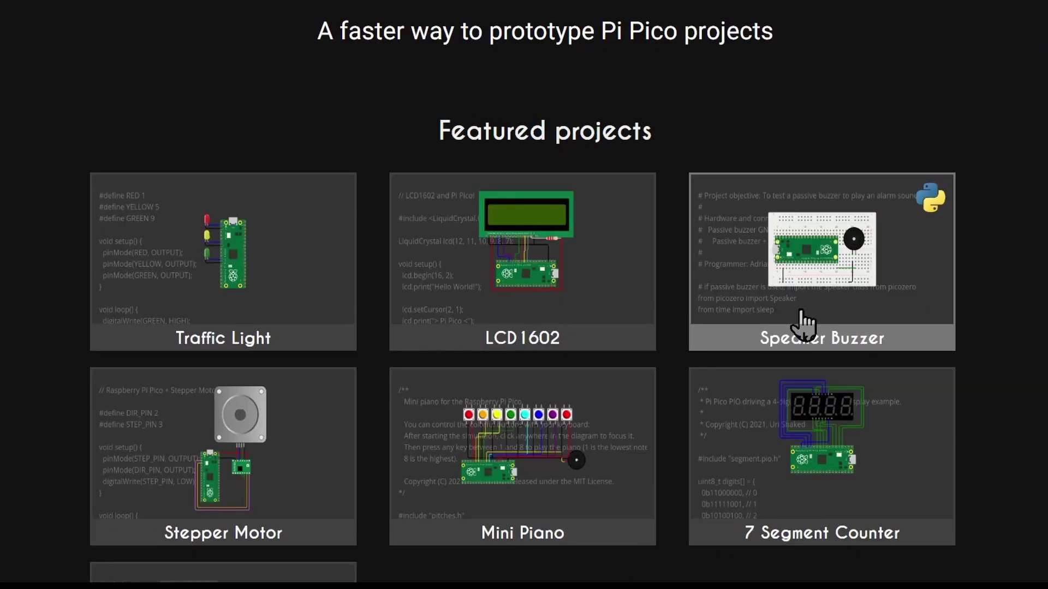
Start the Wokwi ESP32 traffic-light simulation and shrink the serial panel to show the circuit
scroll(802, 325, down, 4)
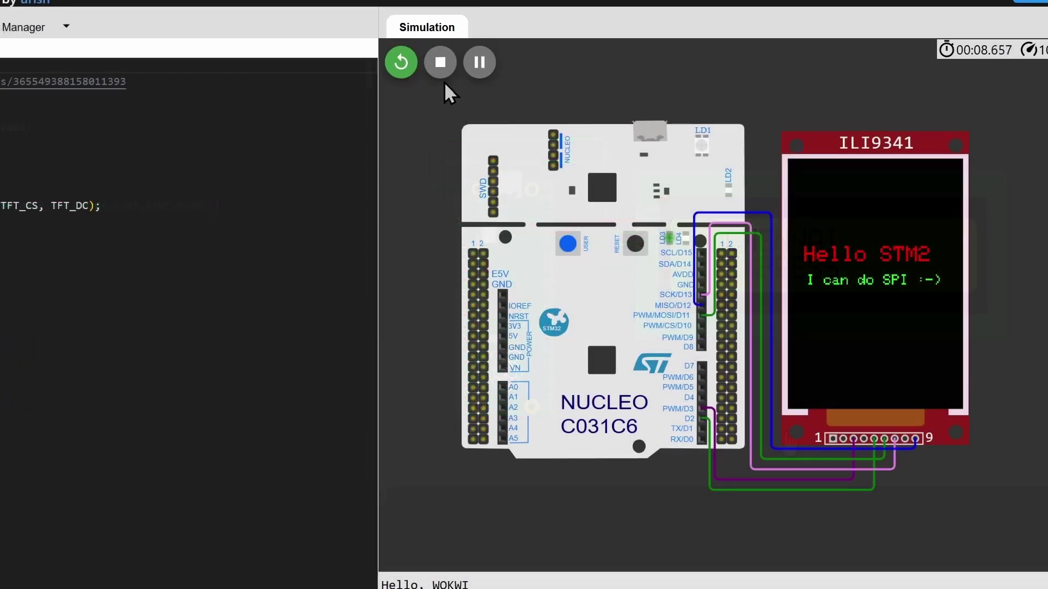
click(401, 61)
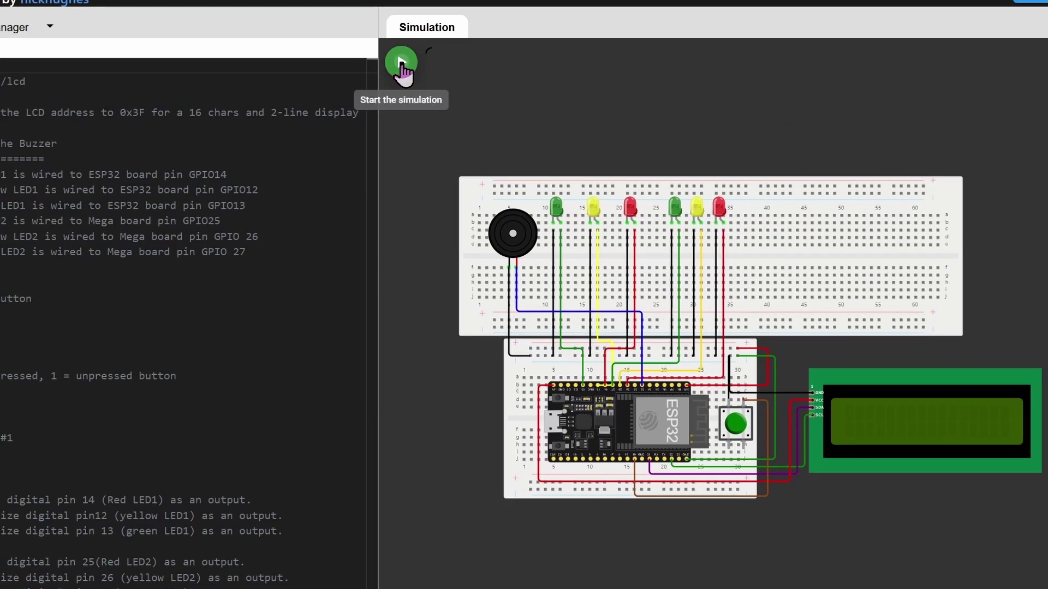
click(401, 61)
drag(472, 490, 473, 567)
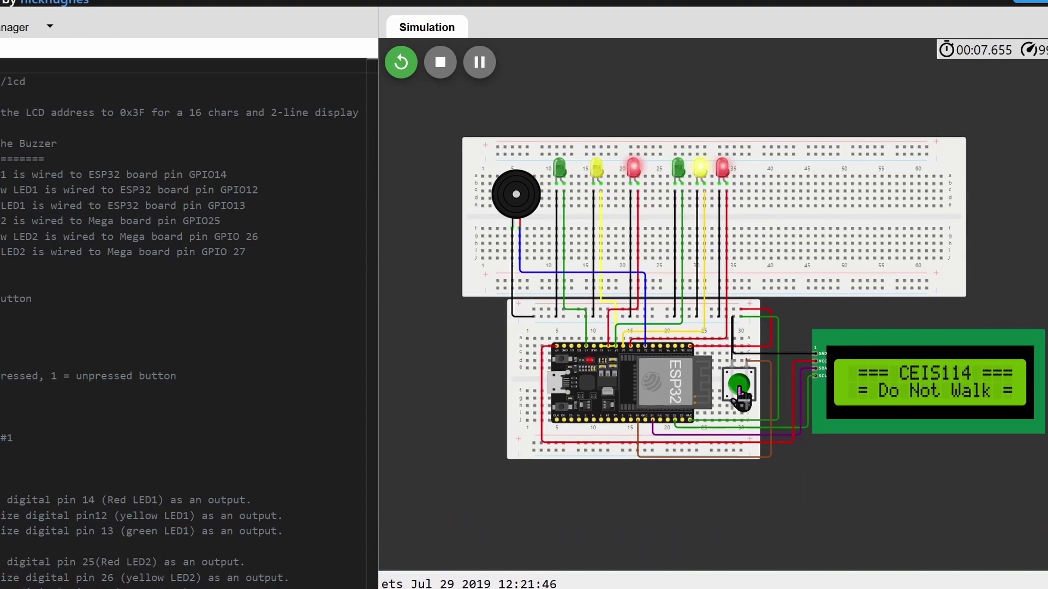